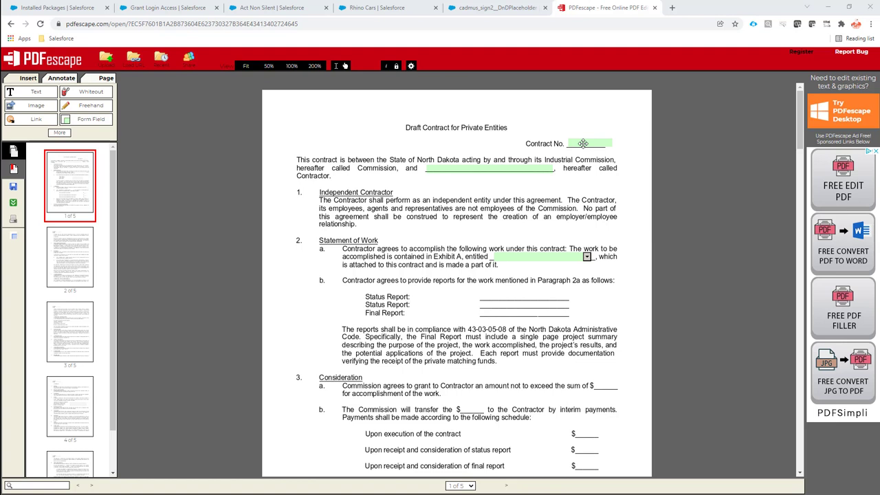
# - Insert a small checkbox form field beside the Status Report lines in section 2b and leave it unticked
pyautogui.click(92, 122)
pyautogui.click(411, 262)
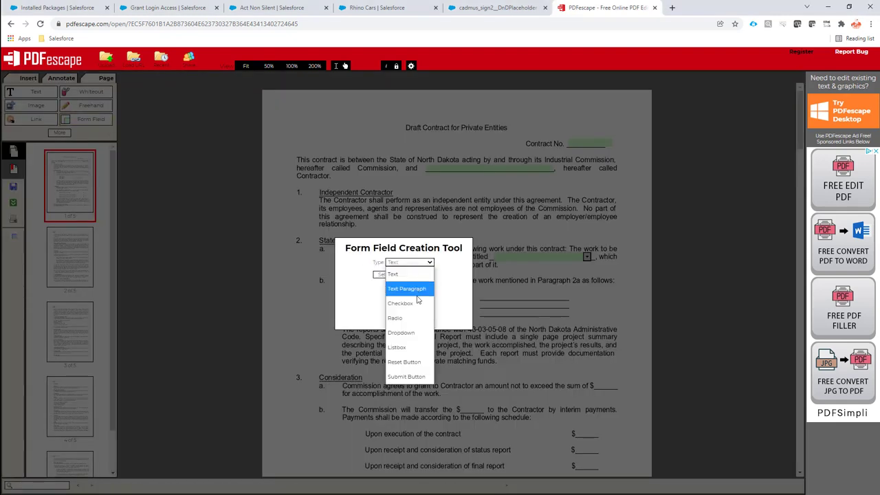
pyautogui.click(412, 305)
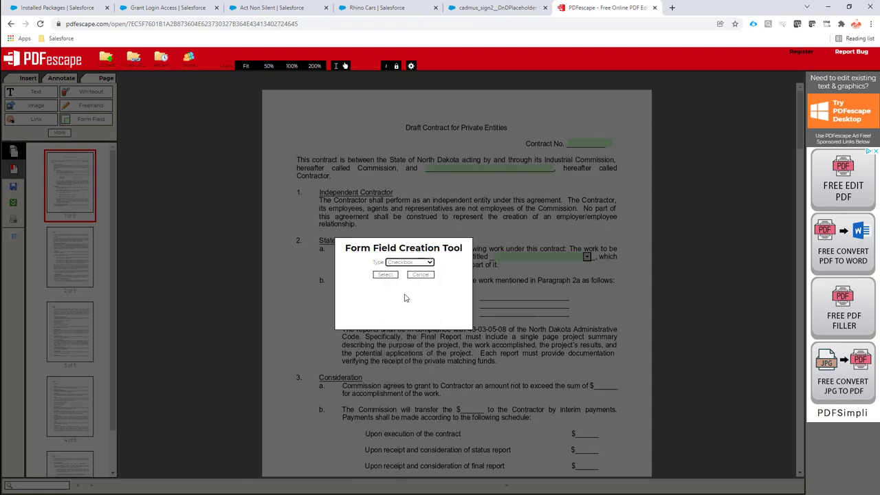
pyautogui.click(387, 276)
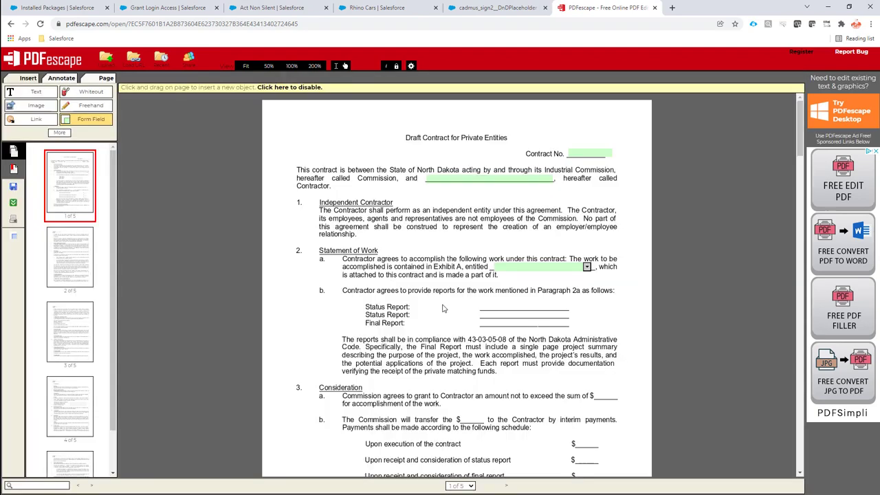
pyautogui.moveTo(438, 302); pyautogui.dragTo(454, 318)
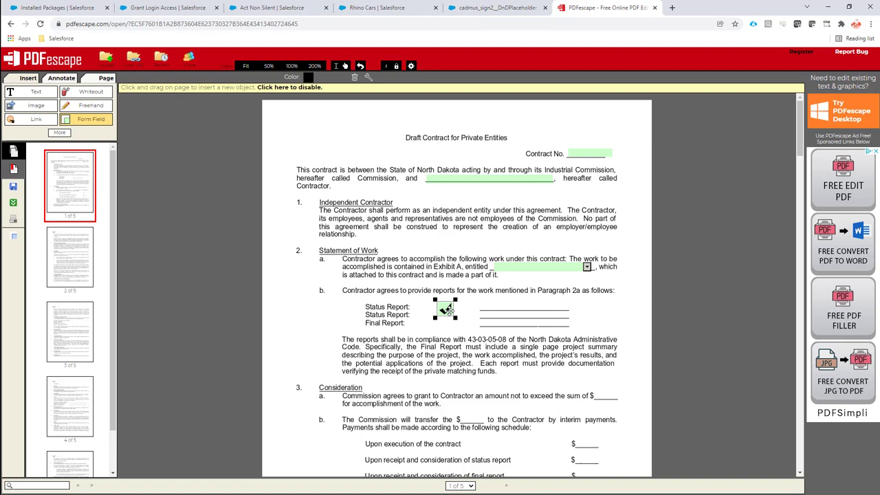
pyautogui.rightClick(440, 307)
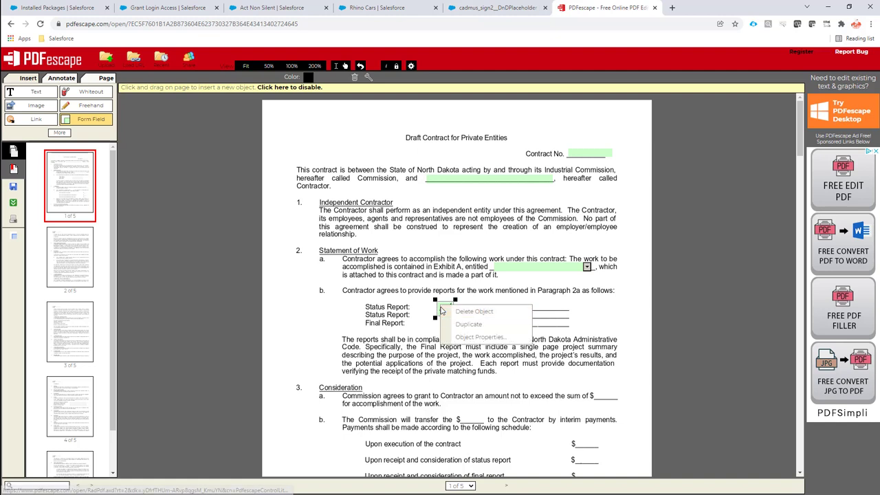
pyautogui.click(442, 309)
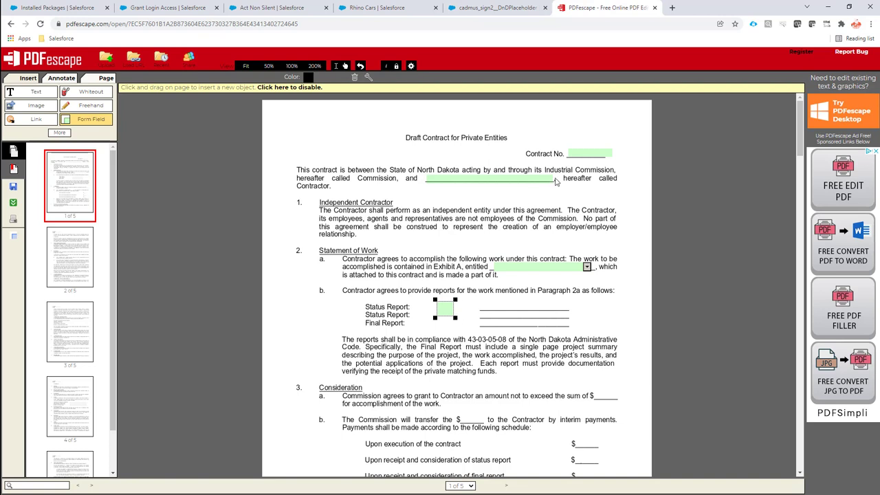
pyautogui.press('Escape')
# - Name the form field beside Contract No. ContractNumber and make it required
pyautogui.rightClick(583, 143)
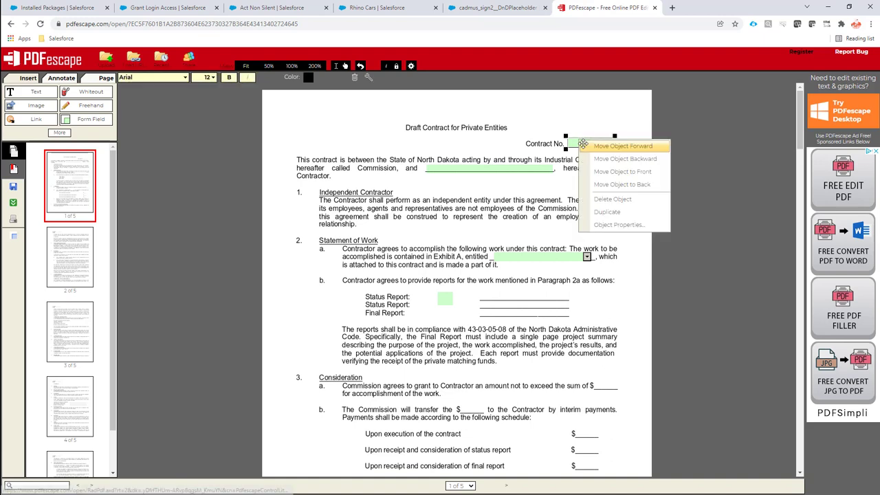
pyautogui.click(604, 222)
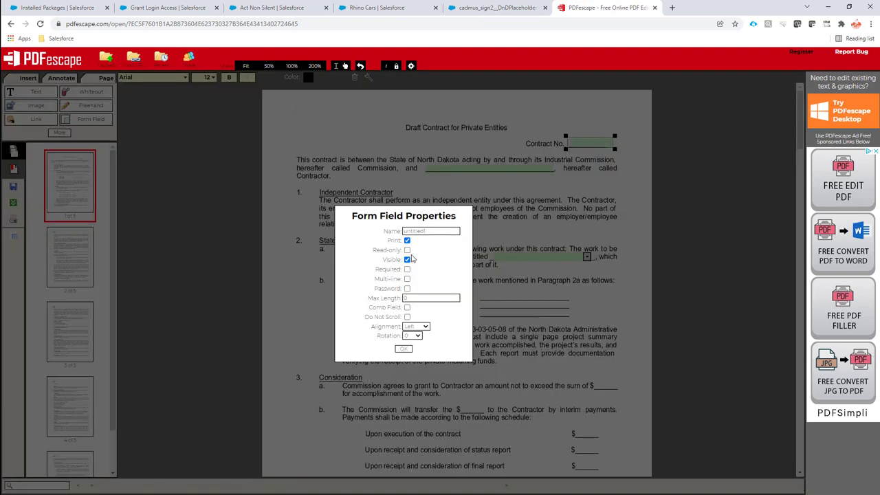
pyautogui.click(407, 270)
pyautogui.doubleClick(416, 230)
pyautogui.write('ContractNumber')
pyautogui.click(403, 348)
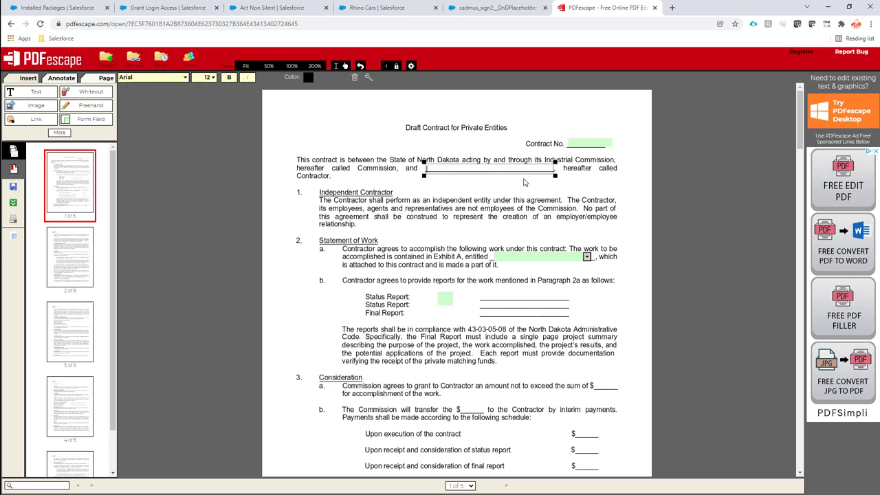
# - Add Option 4 to the choices of the Exhibit A dropdown field in section 2a
pyautogui.click(586, 256)
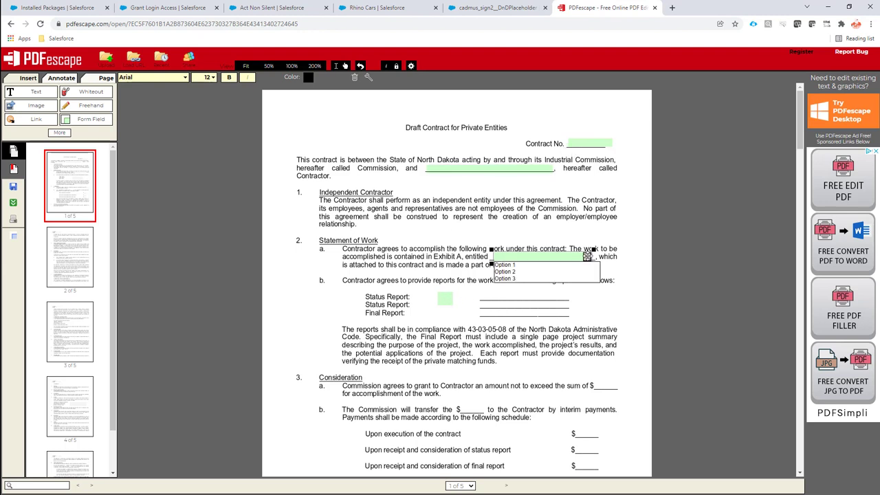
pyautogui.rightClick(543, 258)
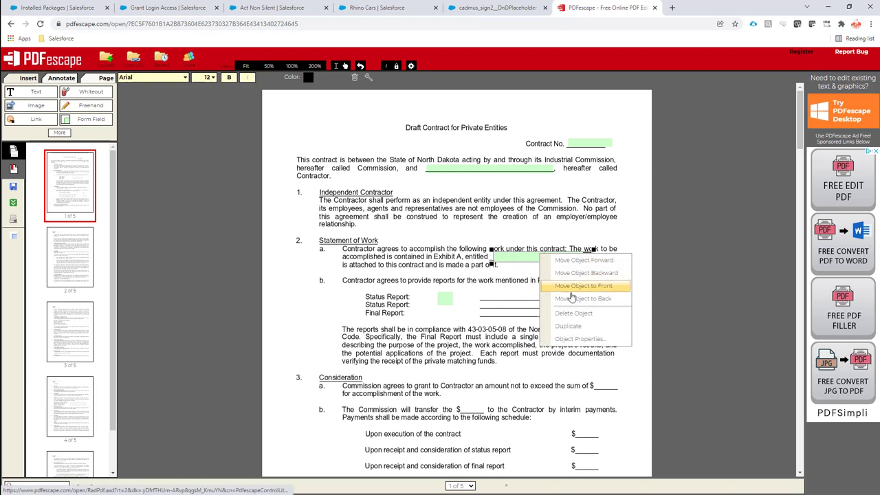
pyautogui.click(580, 338)
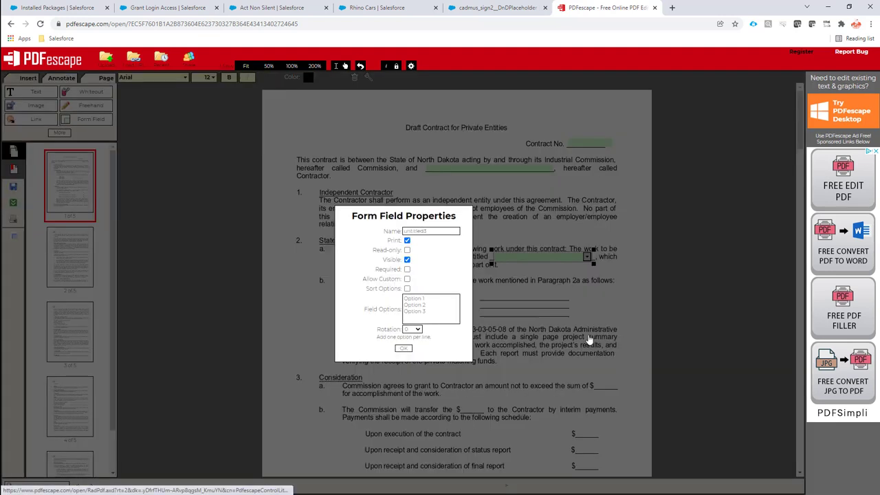
pyautogui.click(439, 311)
pyautogui.write('O')
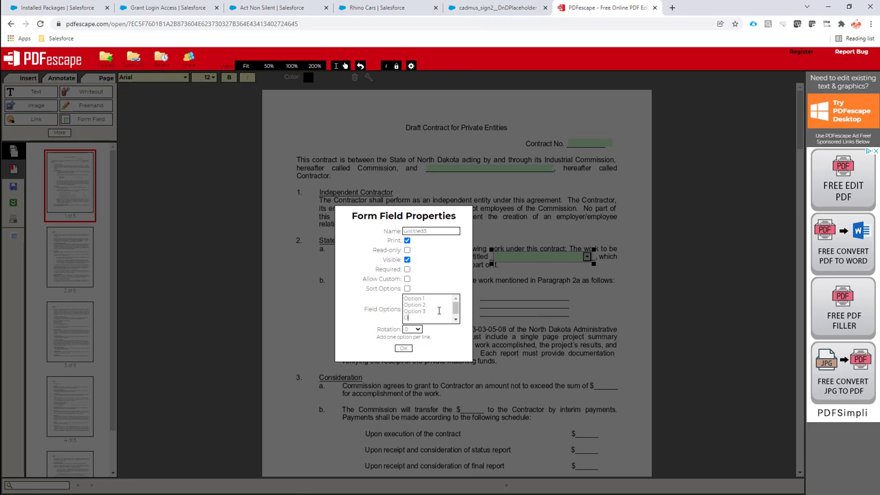
pyautogui.write('ption 4')
pyautogui.click(404, 348)
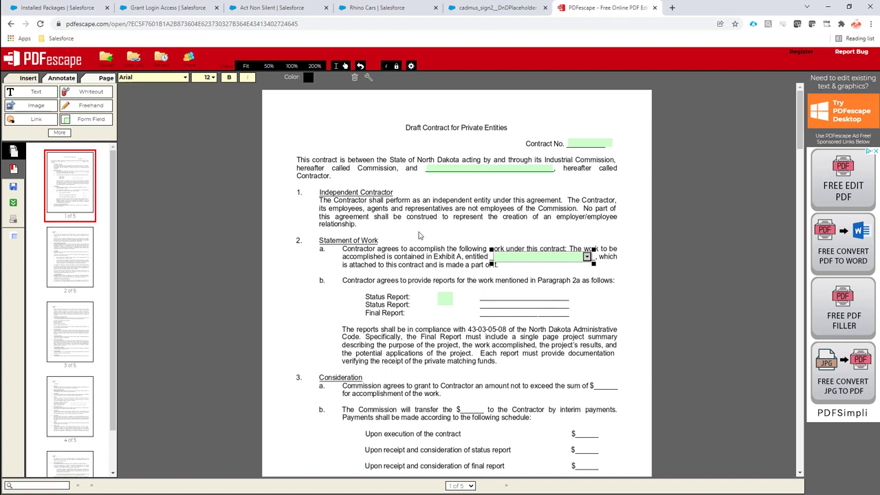
# - Download the edited contract PDF and upload it to the manual sign request in SIGN Butler
pyautogui.click(13, 202)
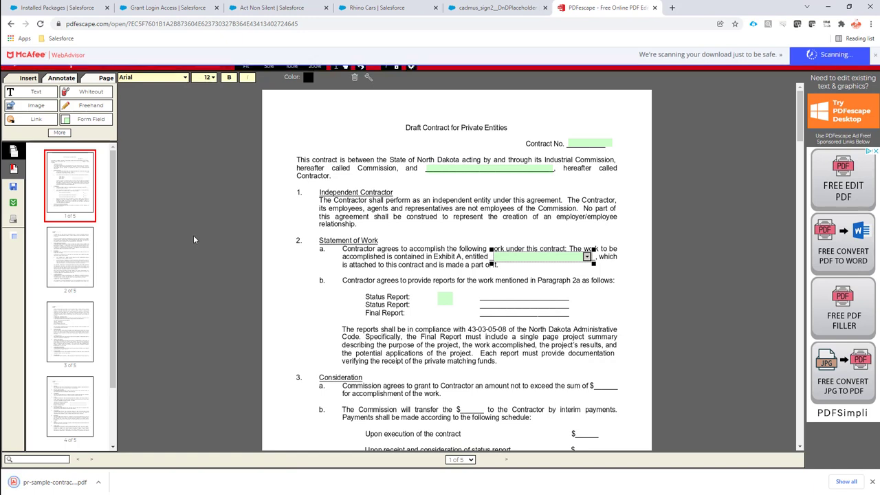
pyautogui.click(495, 8)
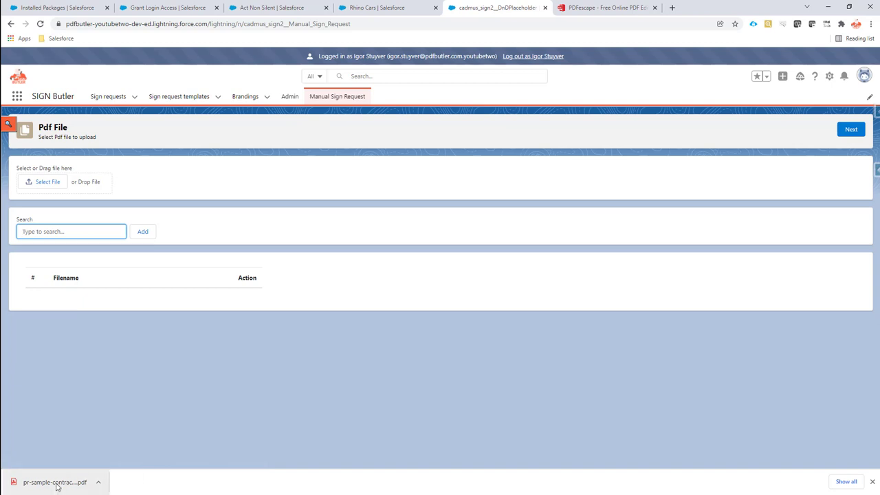
pyautogui.moveTo(57, 486); pyautogui.dragTo(71, 187)
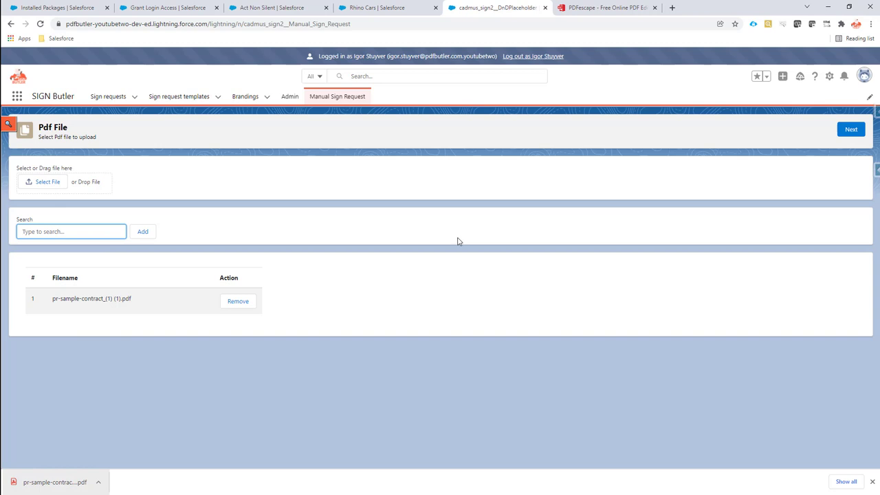
# - Place signature placeholder 1 beside the heading on page 1 of the contract and proceed to the template and stakeholder settings
pyautogui.click(851, 131)
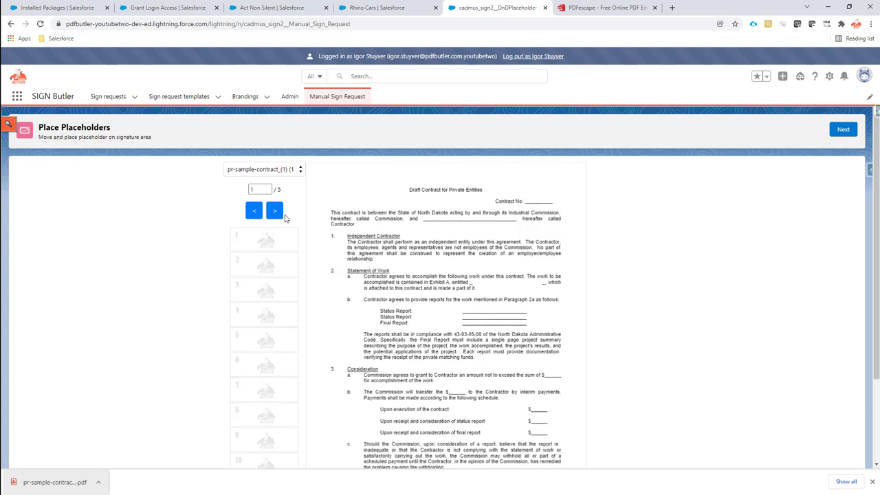
pyautogui.moveTo(261, 241); pyautogui.dragTo(355, 186)
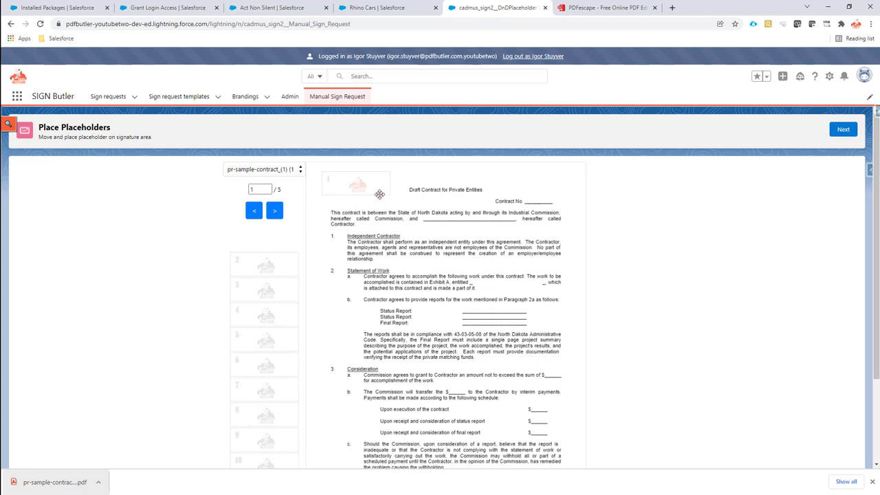
pyautogui.click(844, 131)
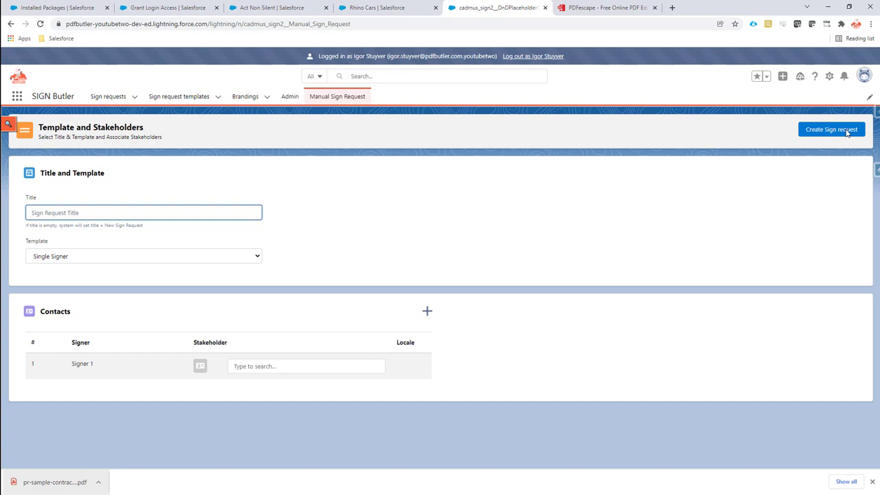
# - Title the sign request Form Field Demo and choose the 1 Signer 1 receiver template
pyautogui.write('S')
pyautogui.press('BackSpace')
pyautogui.write('Form Field Demo')
pyautogui.click(155, 258)
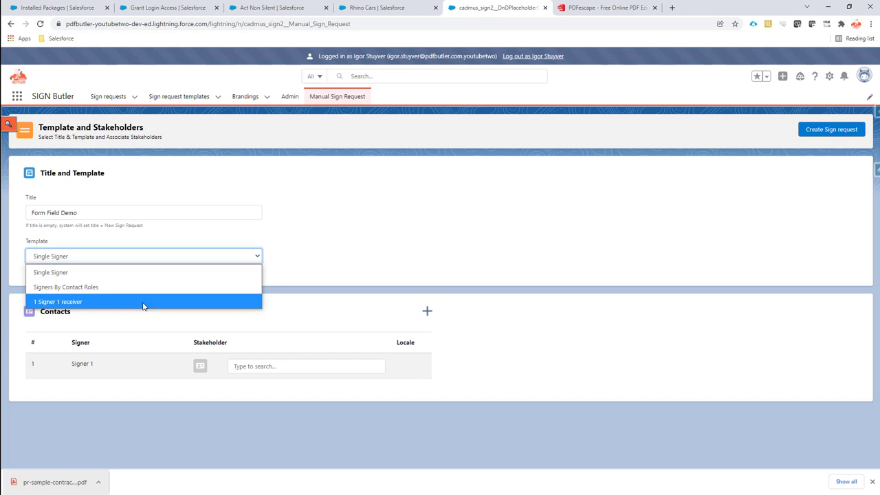
pyautogui.click(95, 302)
# - Assign the matching contact as stakeholder for Signer 1 and create the sign request
pyautogui.click(272, 368)
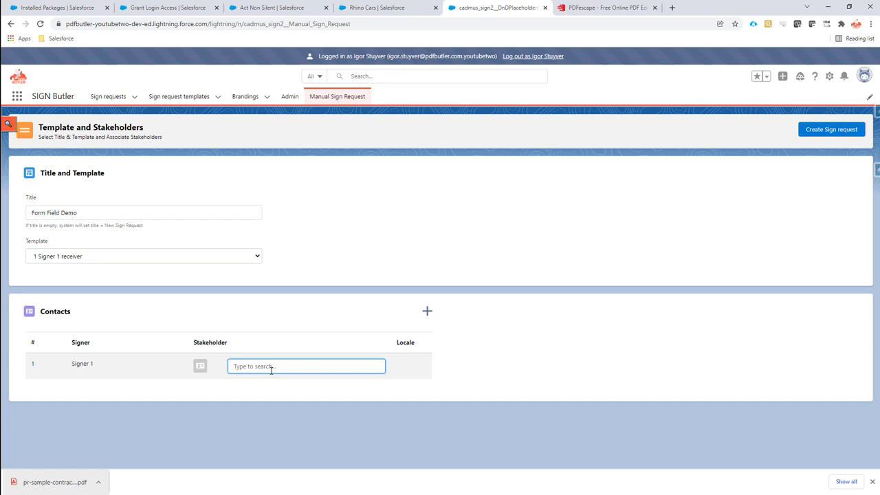
pyautogui.write('igor')
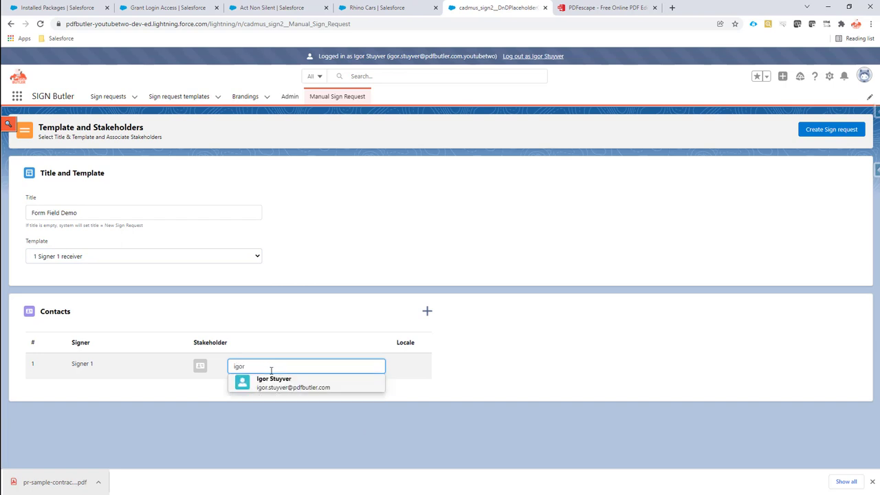
pyautogui.click(275, 378)
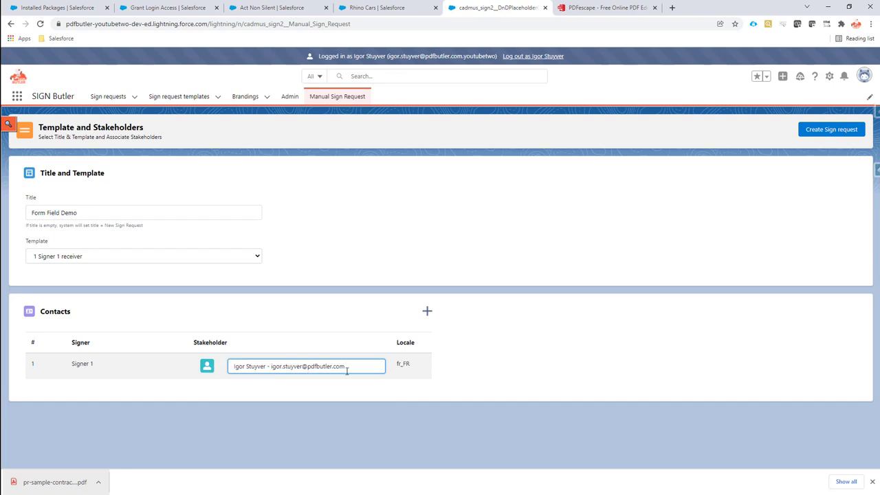
pyautogui.click(819, 135)
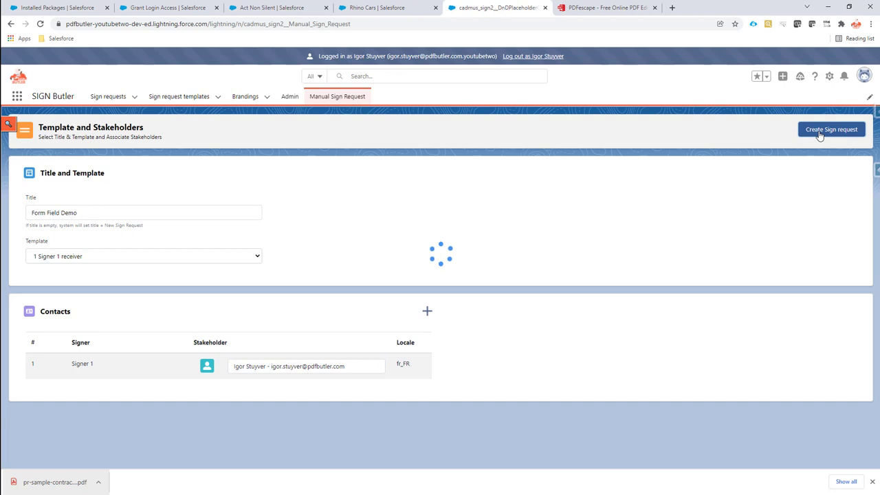
pyautogui.click(819, 131)
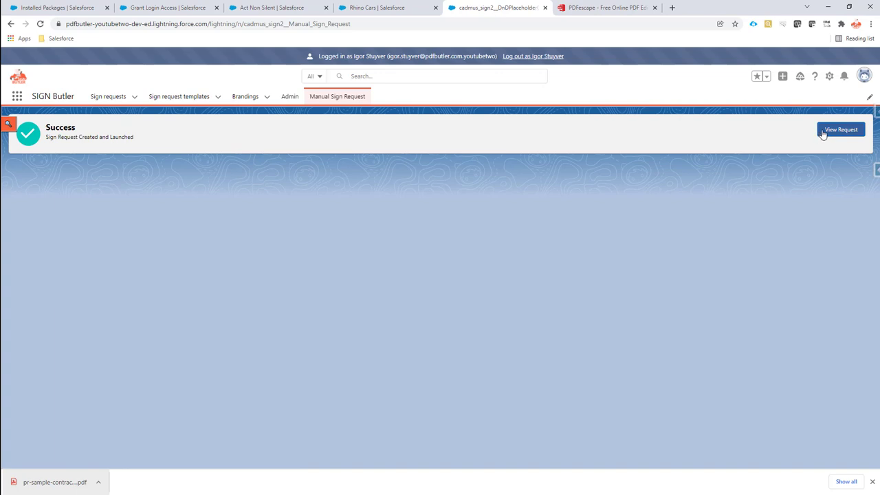
# - View the created sign request and open the document's signing page through the email in its activity list
pyautogui.click(821, 133)
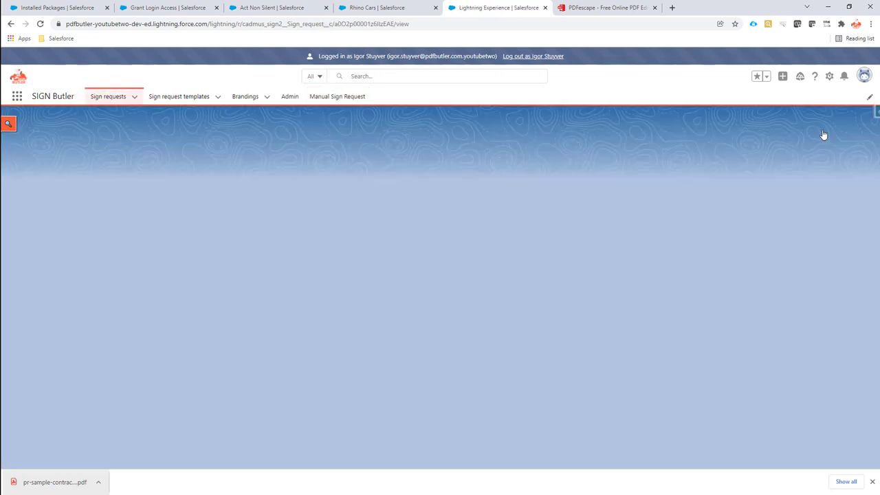
pyautogui.scroll(-5, 563, 222)
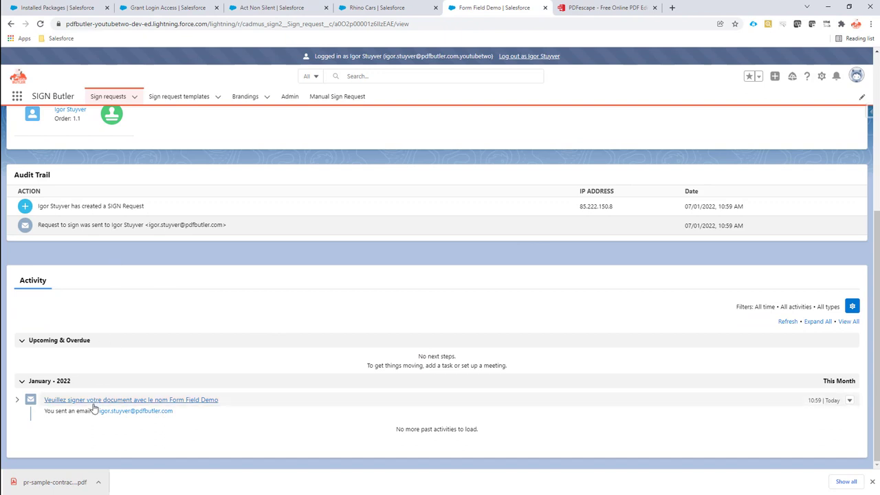
pyautogui.click(210, 401)
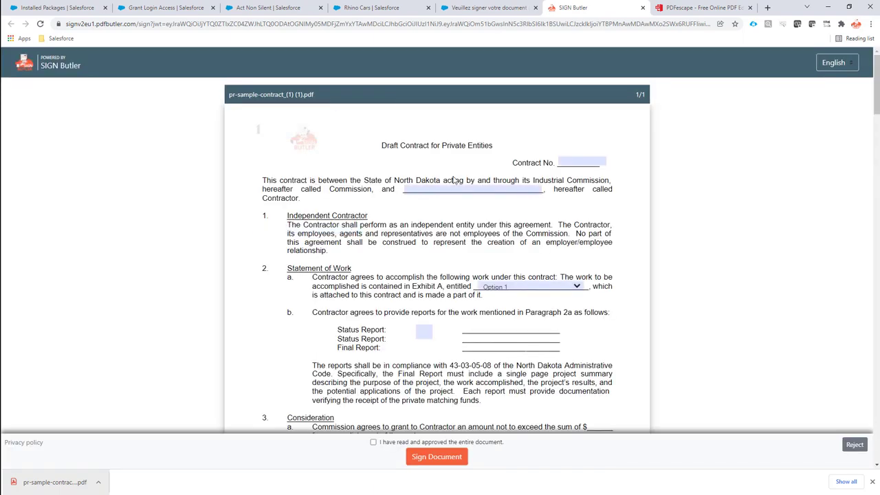
# - Choose Option 4 for Exhibit A, enter the contractor's full name, and tick the Status Report checkbox
pyautogui.click(541, 286)
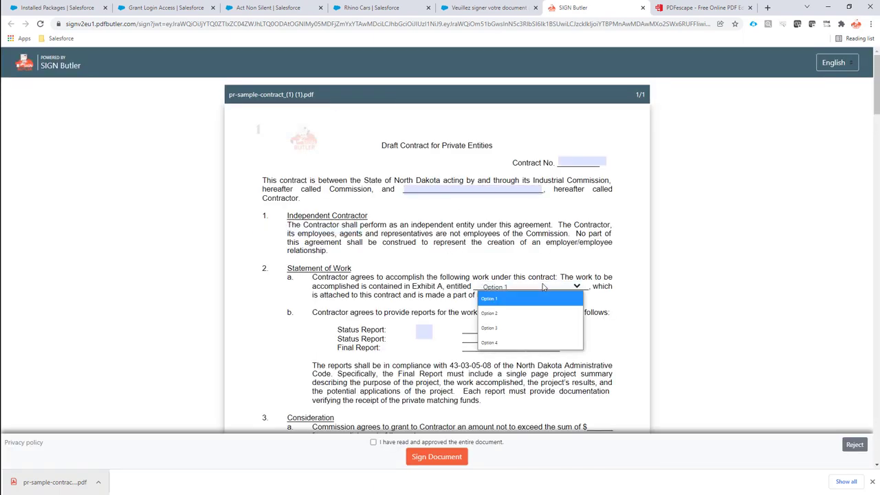
pyautogui.click(542, 340)
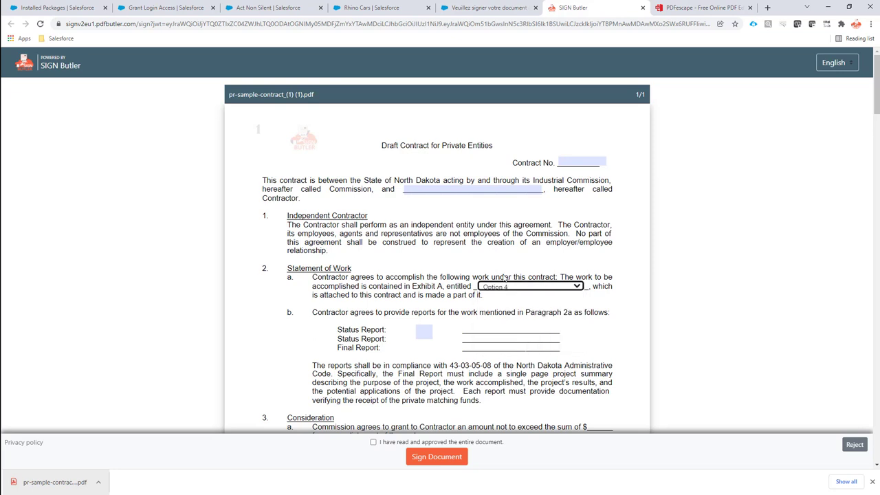
pyautogui.click(438, 190)
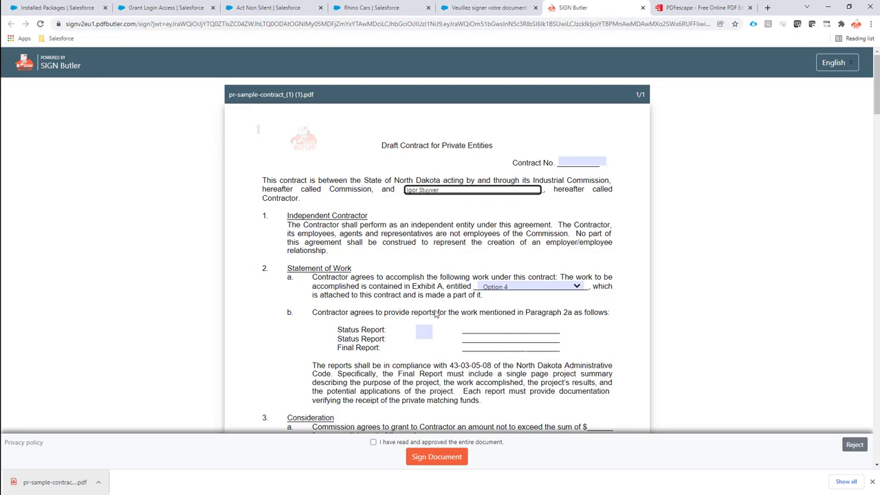
pyautogui.click(423, 331)
# - Review the remaining contract pages through the signature block on the last page
pyautogui.scroll(-1, 443, 380)
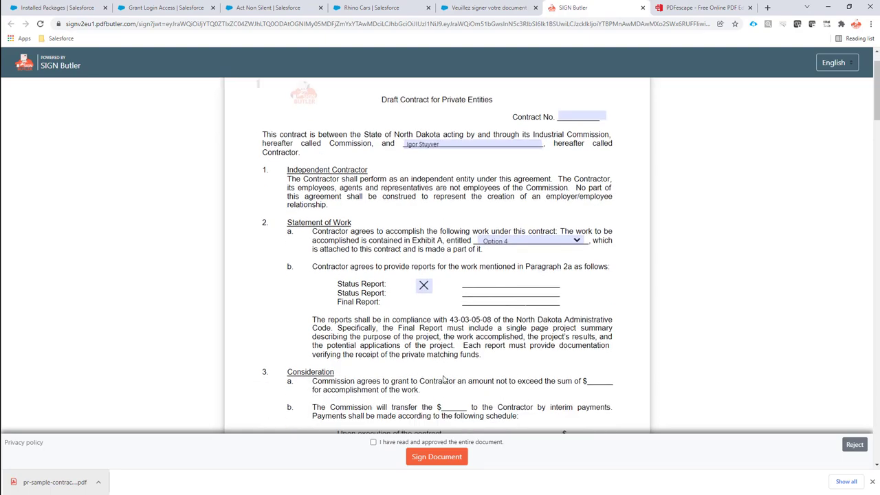
pyautogui.scroll(-20, 443, 380)
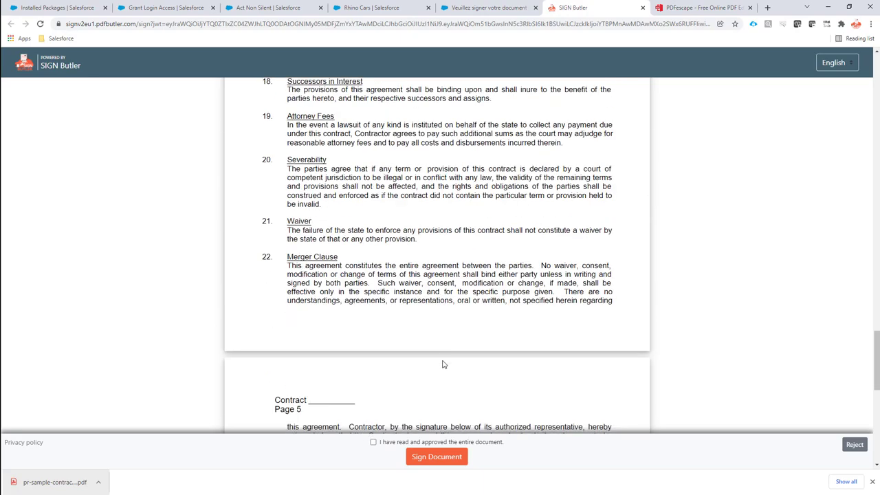
pyautogui.scroll(-5, 442, 364)
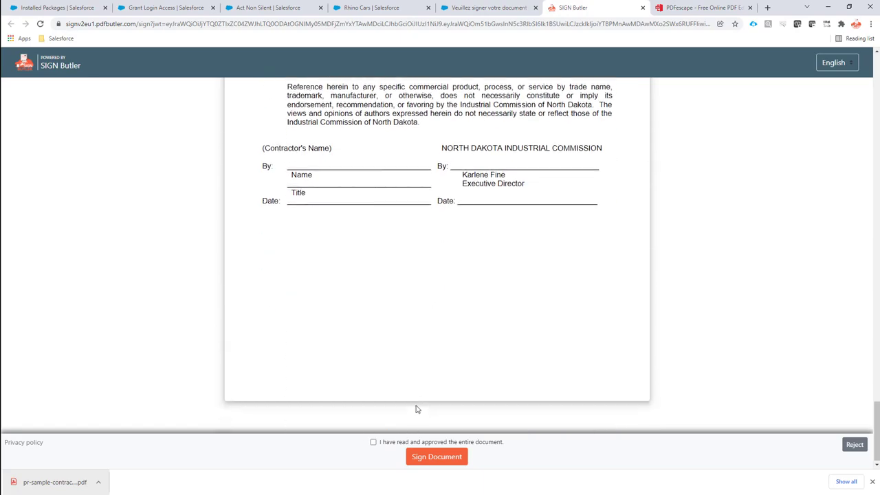
# - Mark the entire document as read and approved, try to sign it, and fill in the required contract number as ABC123
pyautogui.click(420, 457)
pyautogui.scroll(20, 443, 359)
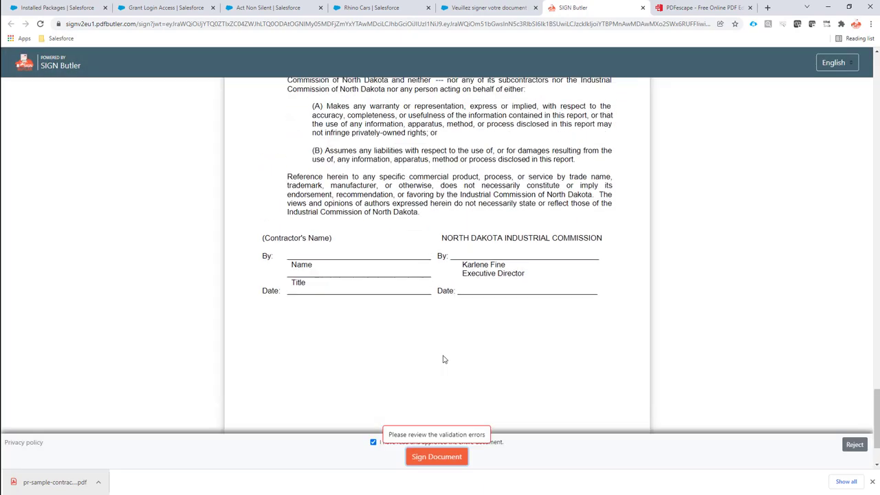
pyautogui.scroll(10, 443, 359)
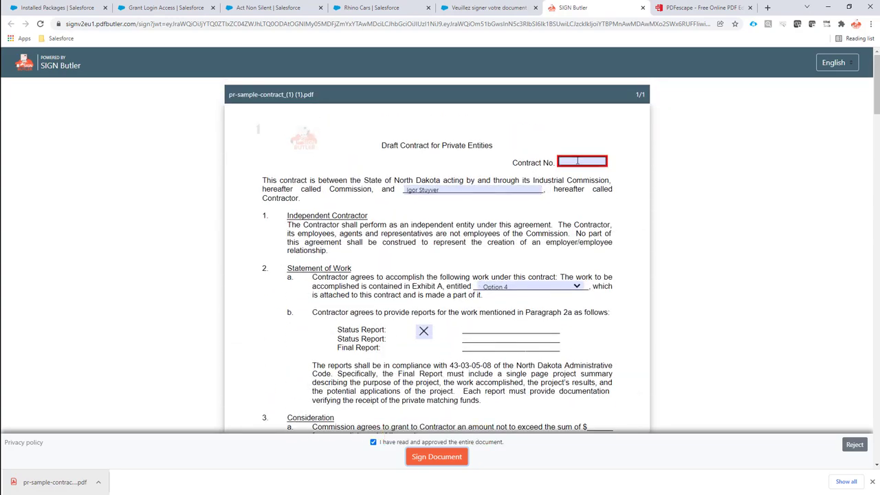
pyautogui.click(577, 160)
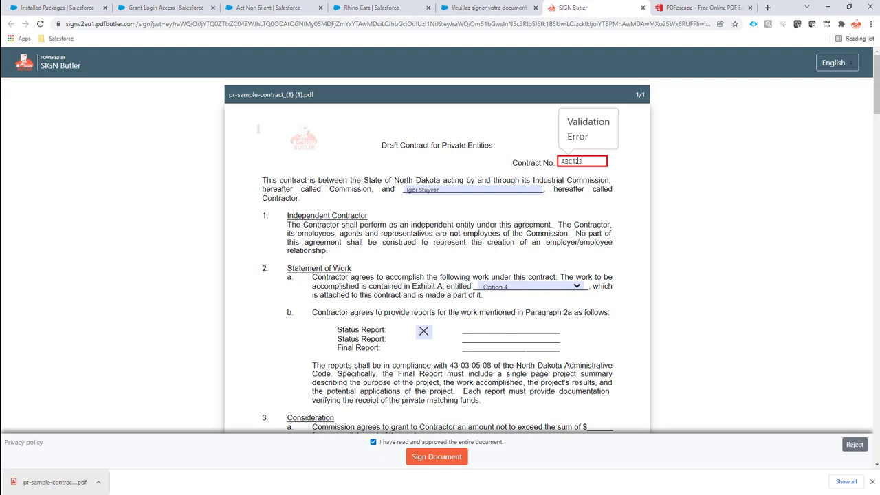
# - Sign the document with a freehand drawn signature, and return to the signing invitation email in Salesforce
pyautogui.click(453, 457)
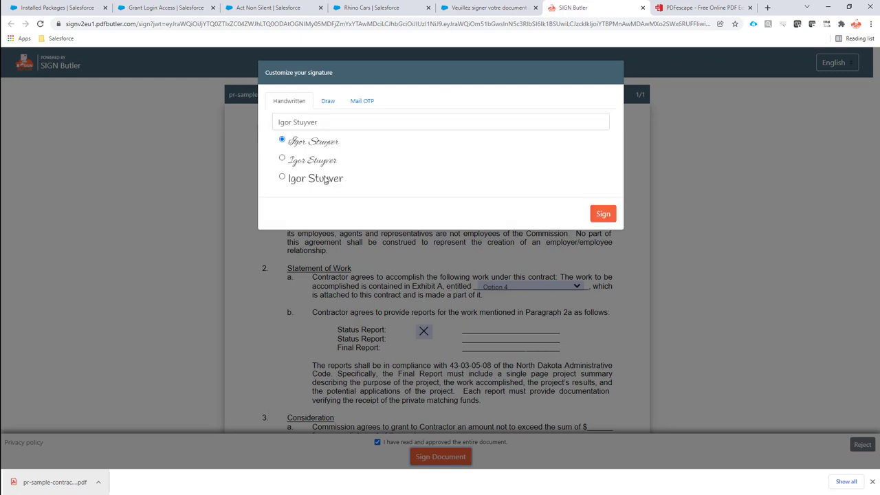
pyautogui.click(326, 180)
pyautogui.click(328, 103)
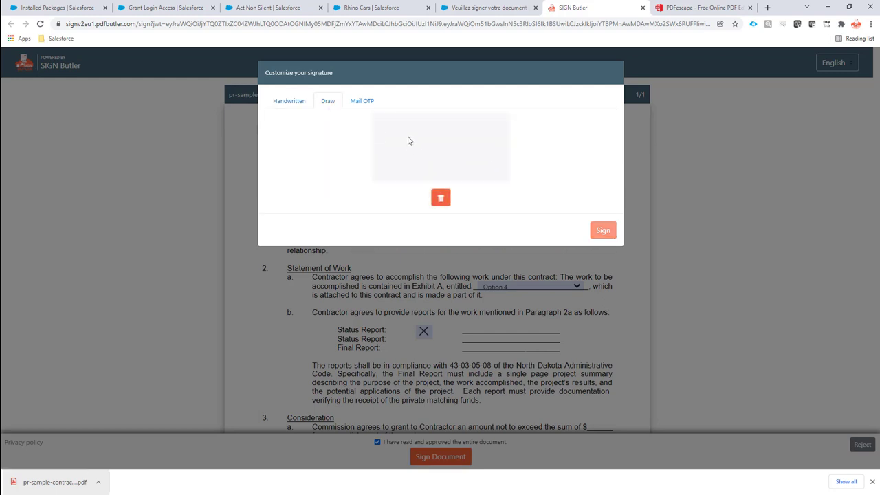
pyautogui.moveTo(408, 137)
pyautogui.mouseDown()
pyautogui.moveTo(413, 152)
pyautogui.moveTo(455, 156)
pyautogui.mouseUp()
pyautogui.click(612, 235)
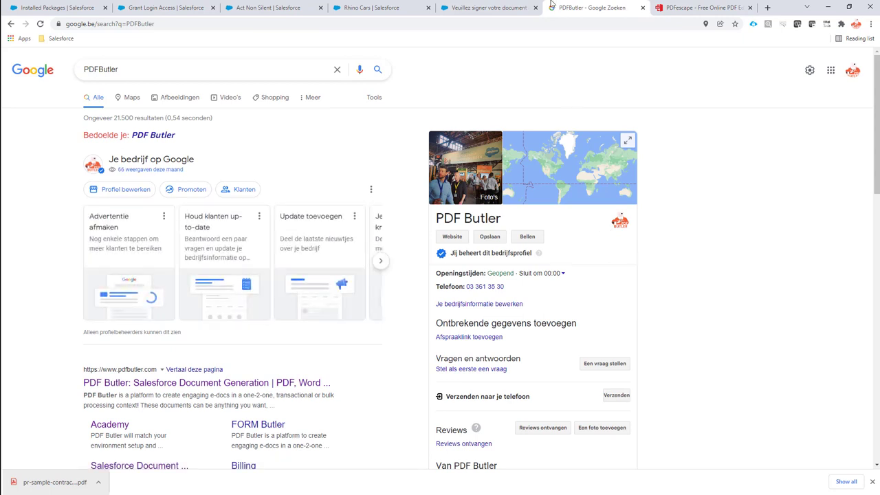
pyautogui.click(496, 11)
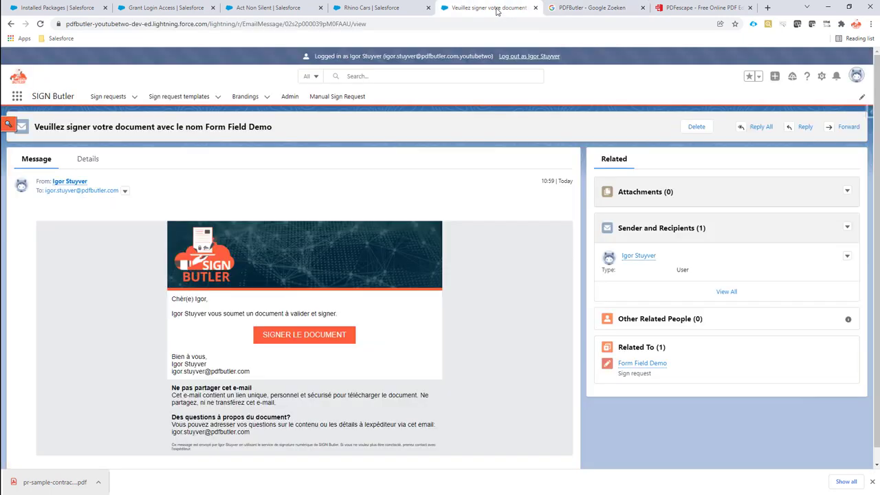